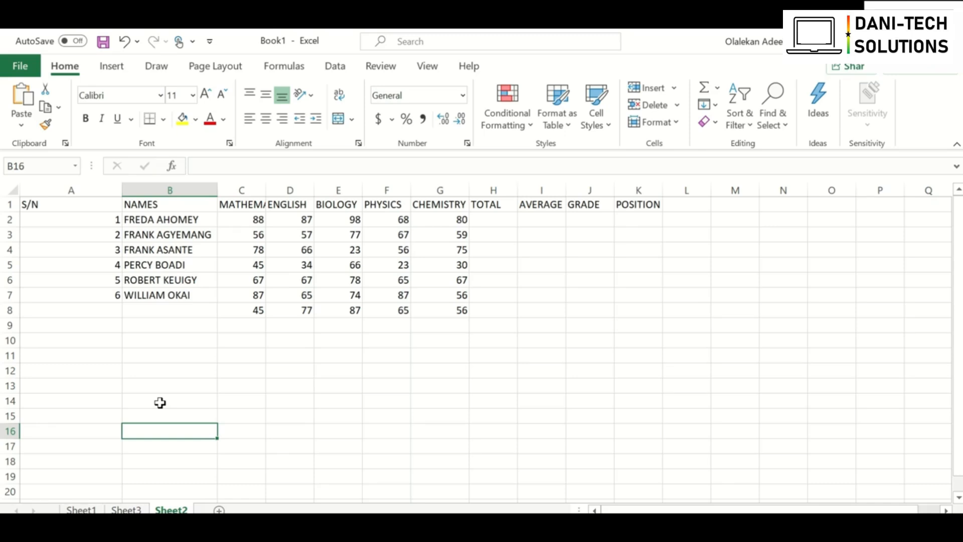
Step: Enter =SUM(C2:G2) in the first student's TOTAL cell, H2, and fill the formula down to row 8
{"action": "left_click", "coordinate": [497, 220]}
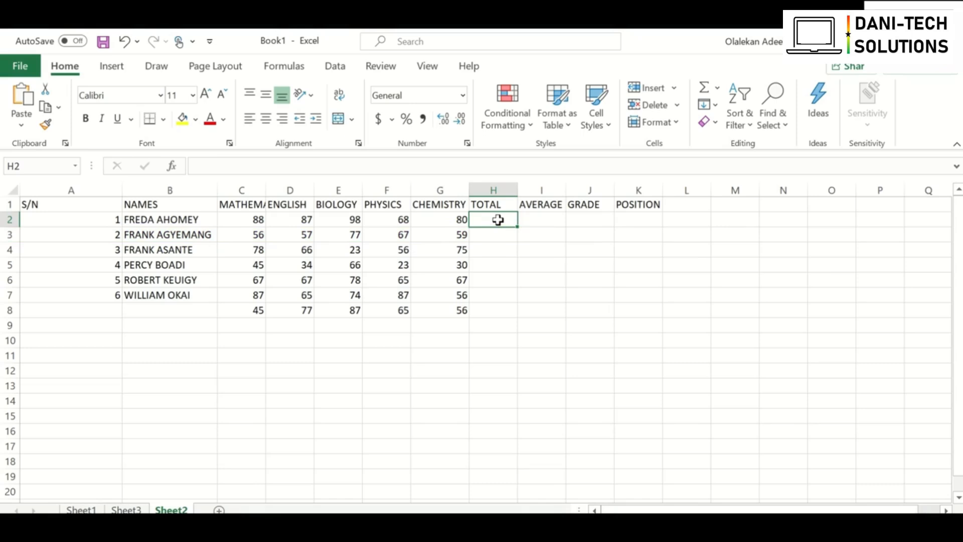
{"action": "type", "text": "="}
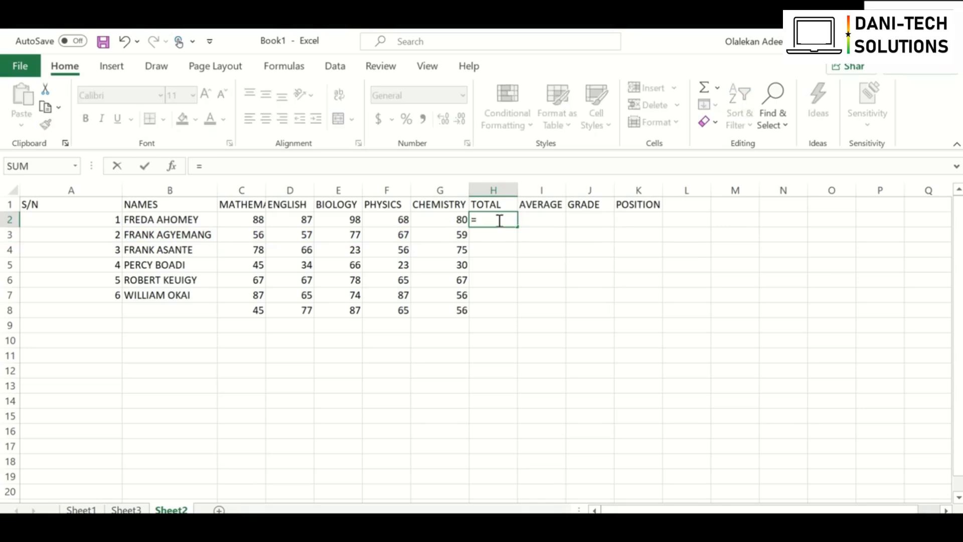
{"action": "type", "text": "SUM"}
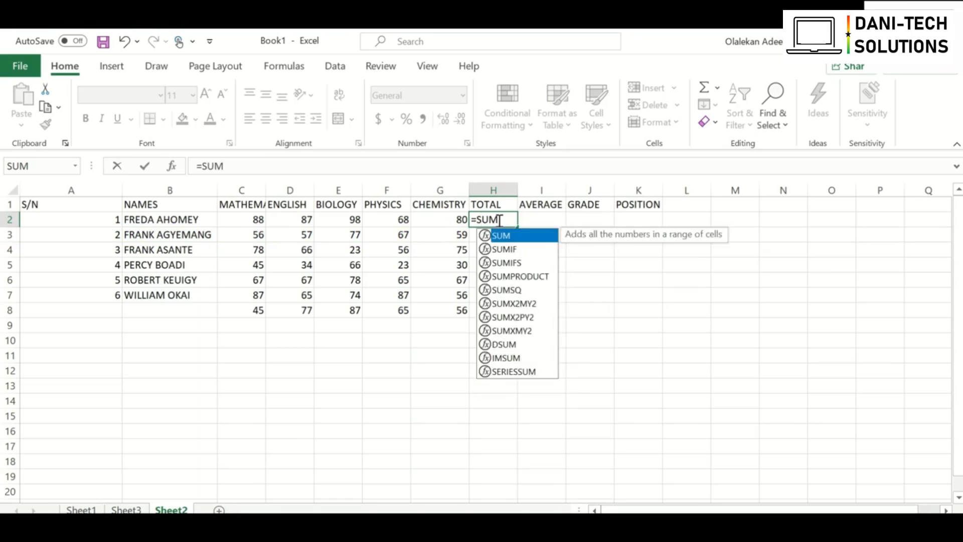
{"action": "type", "text": "("}
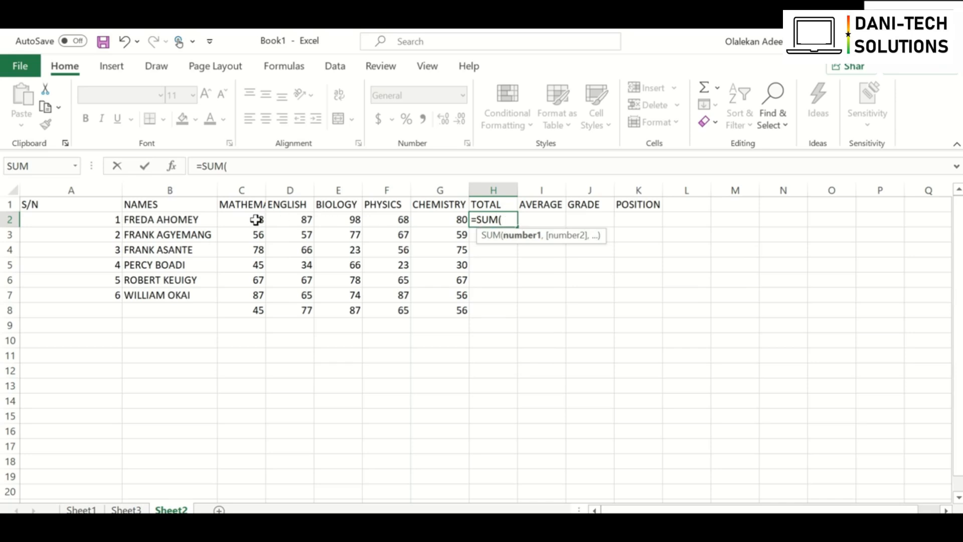
{"action": "type", "text": "C"}
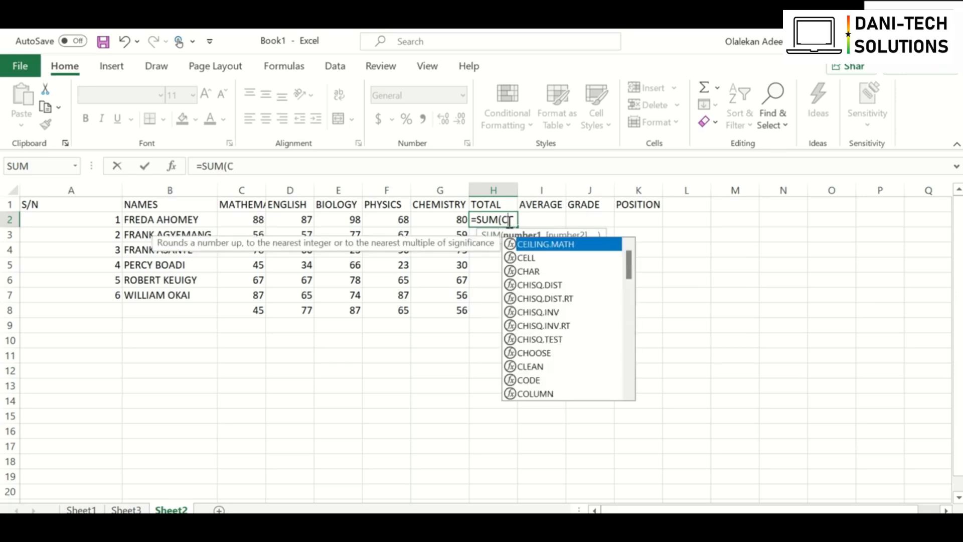
{"action": "type", "text": "2:"}
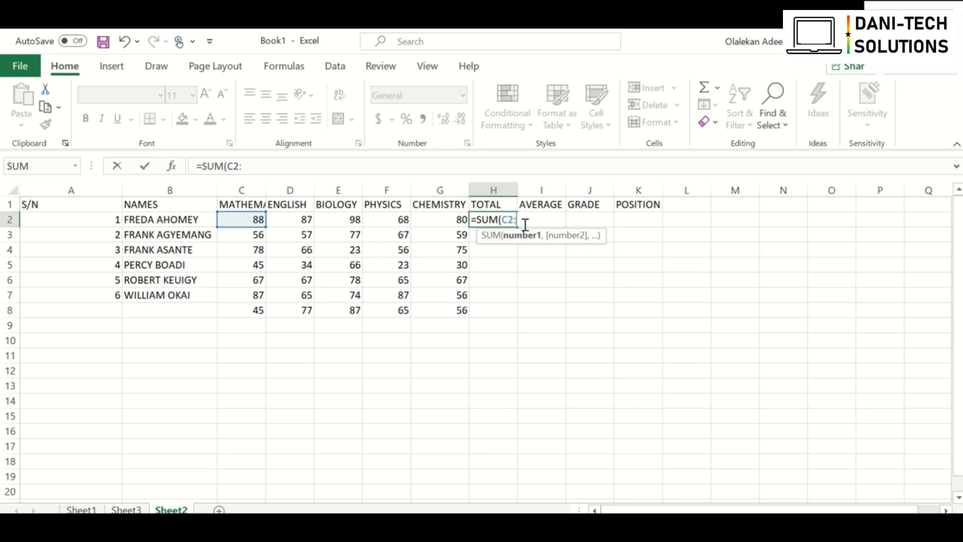
{"action": "type", "text": "G2"}
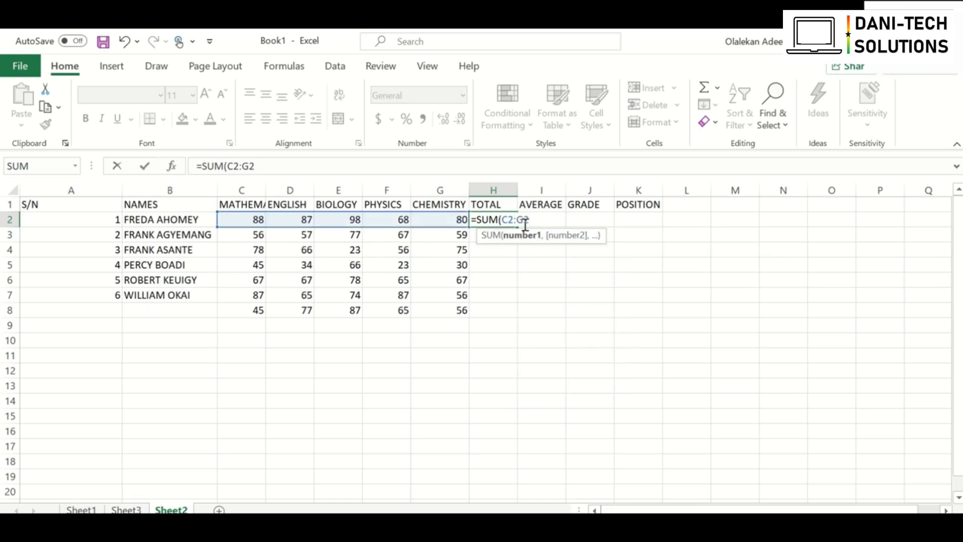
{"action": "type", "text": ")"}
{"action": "key", "text": "Return"}
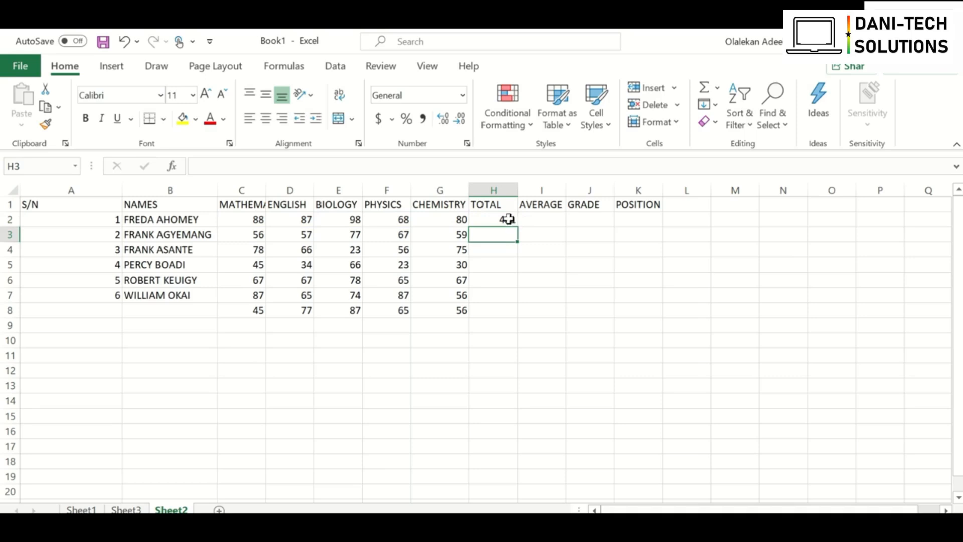
{"action": "left_click", "coordinate": [508, 219]}
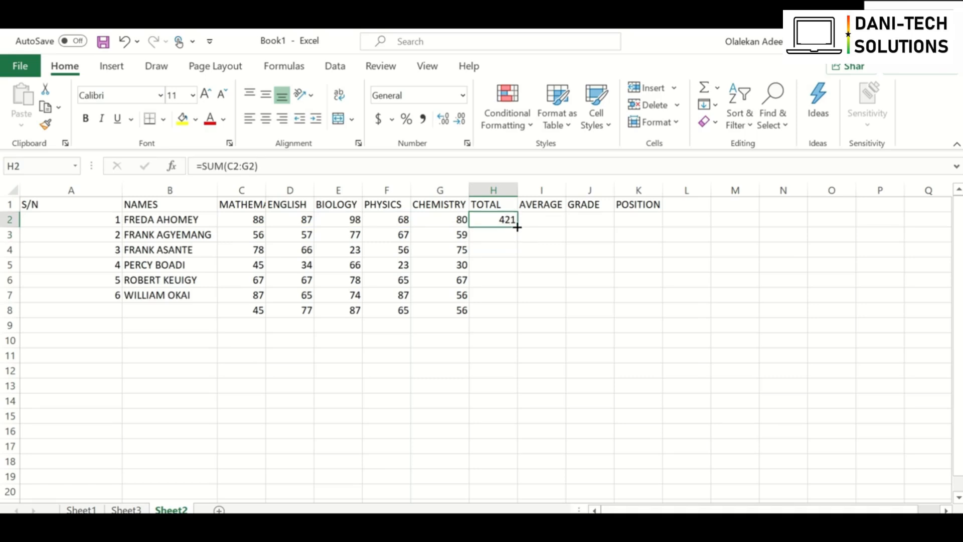
{"action": "double_click", "coordinate": [517, 228]}
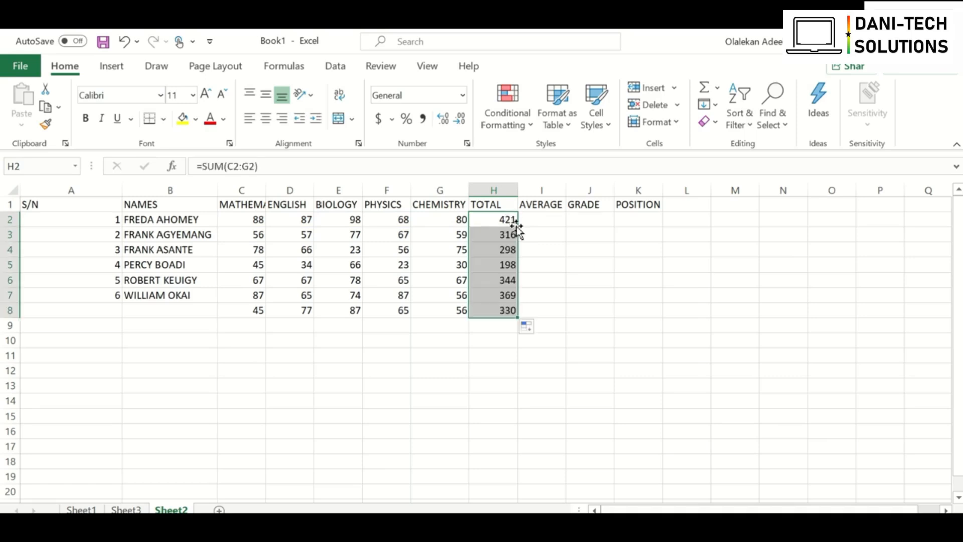
Step: Enter =AVERAGE(C2:G2) in the first AVERAGE cell, I2, and fill the formula down to row 8
{"action": "left_click", "coordinate": [547, 219]}
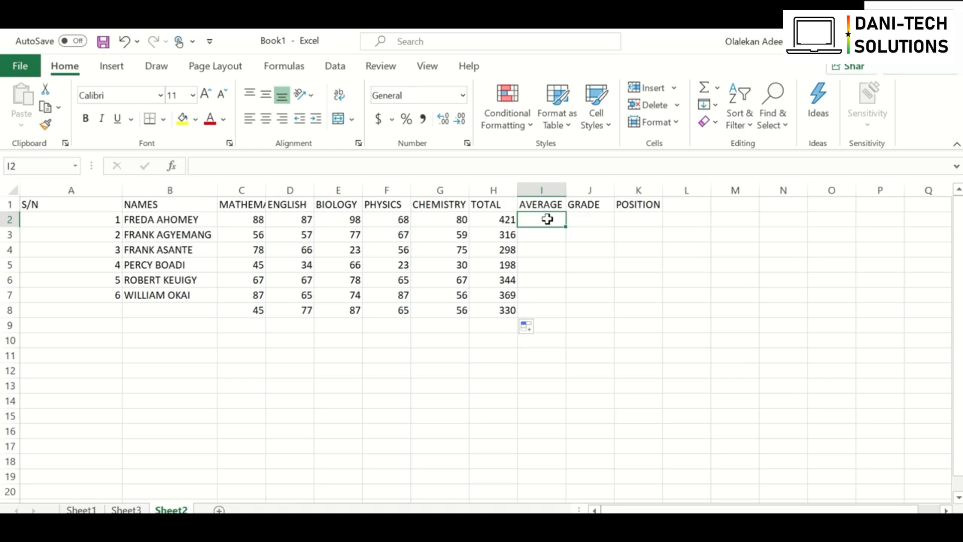
{"action": "type", "text": "=A"}
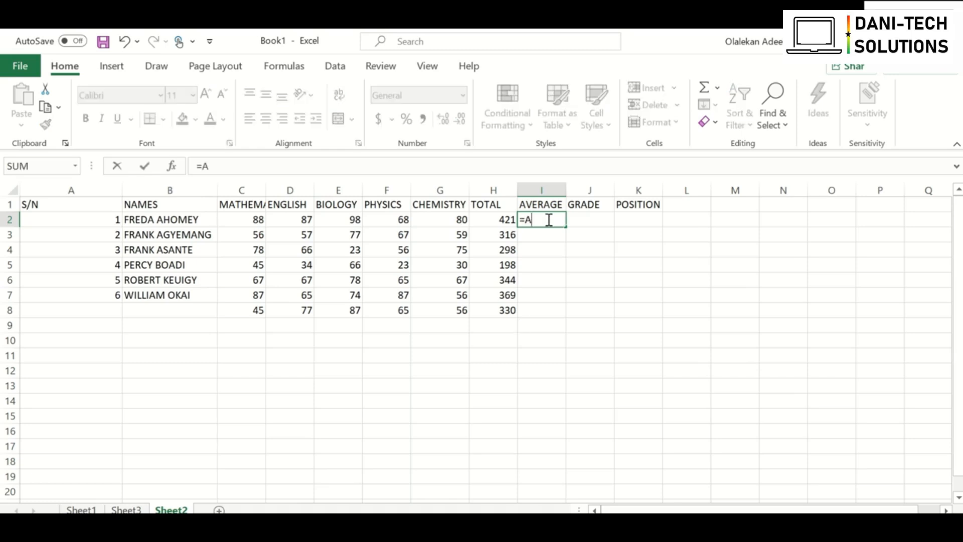
{"action": "type", "text": "VERAGE"}
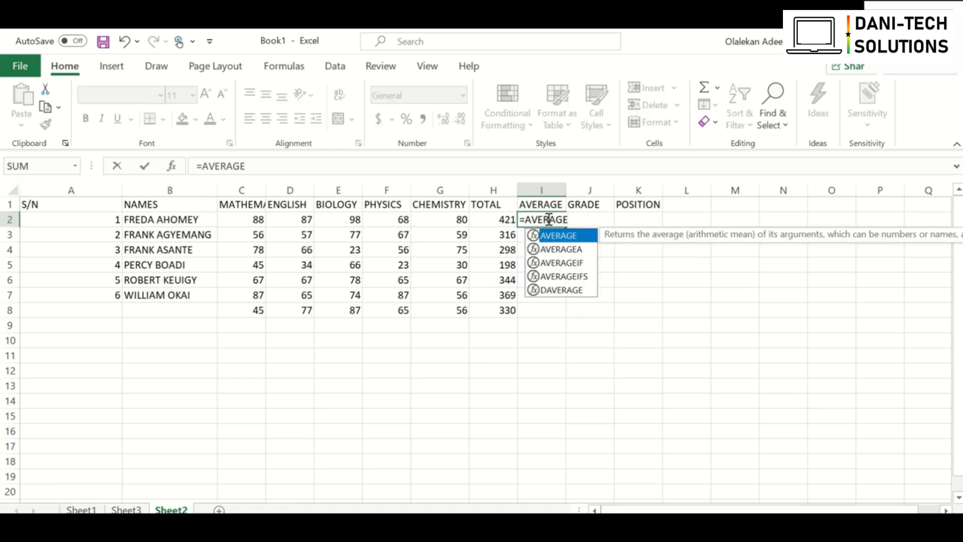
{"action": "key", "text": "BackSpace"}
{"action": "type", "text": "(C2:"}
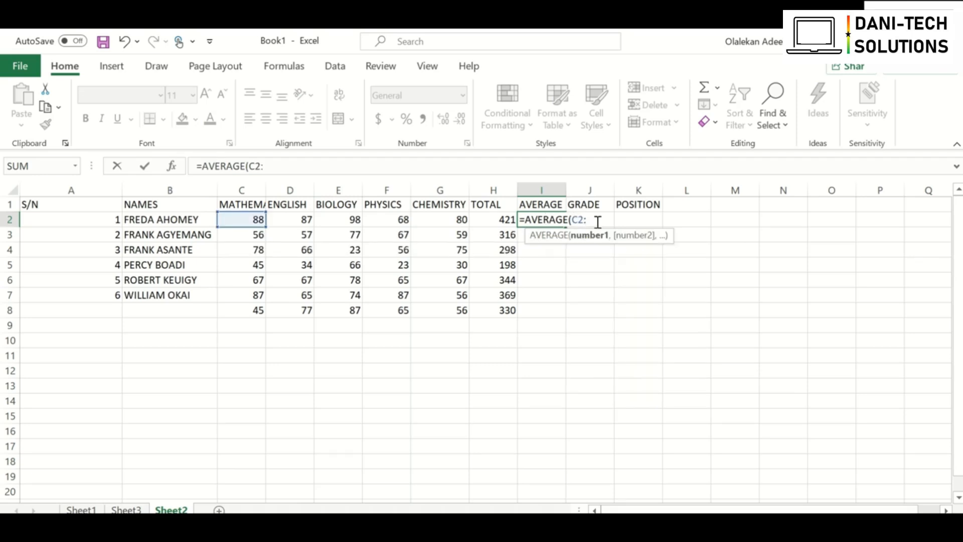
{"action": "type", "text": "G2)"}
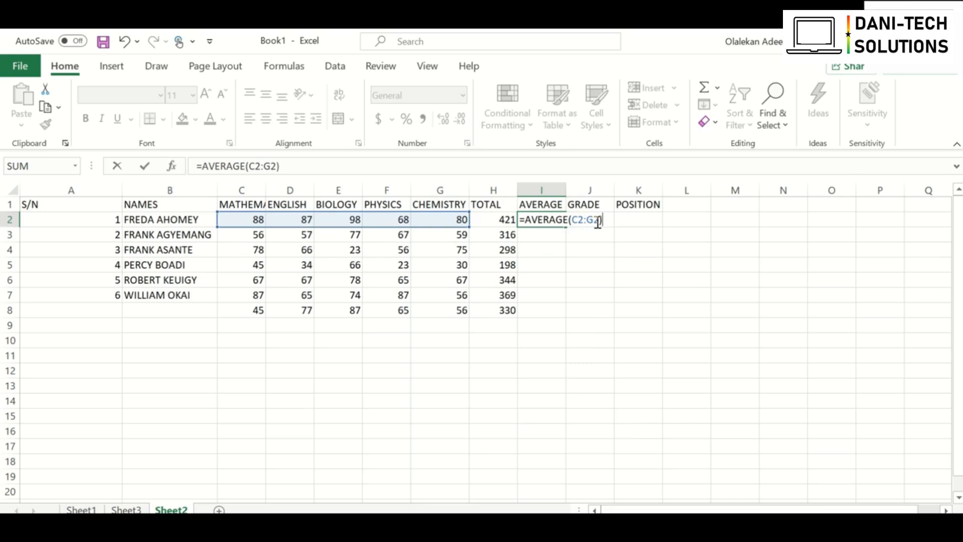
{"action": "key", "text": "Return"}
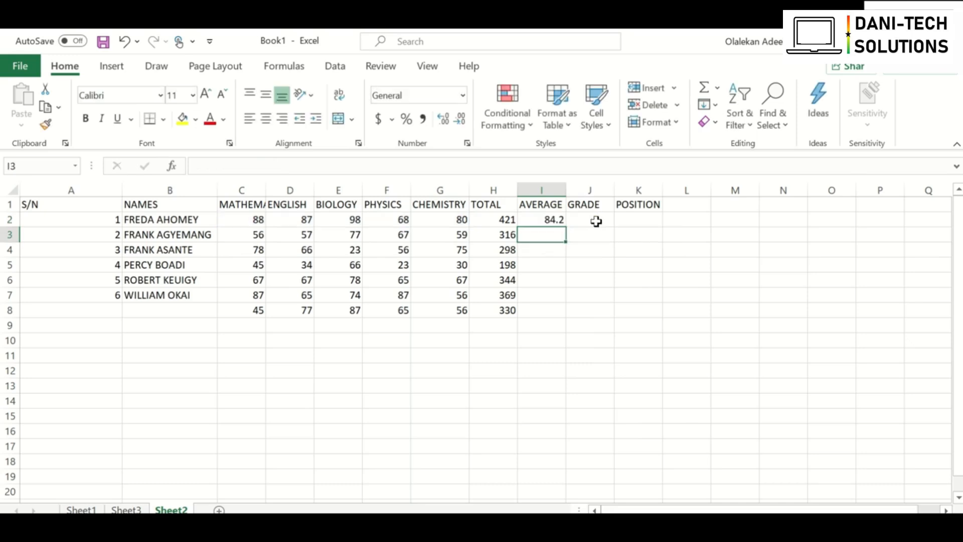
{"action": "left_click", "coordinate": [555, 219]}
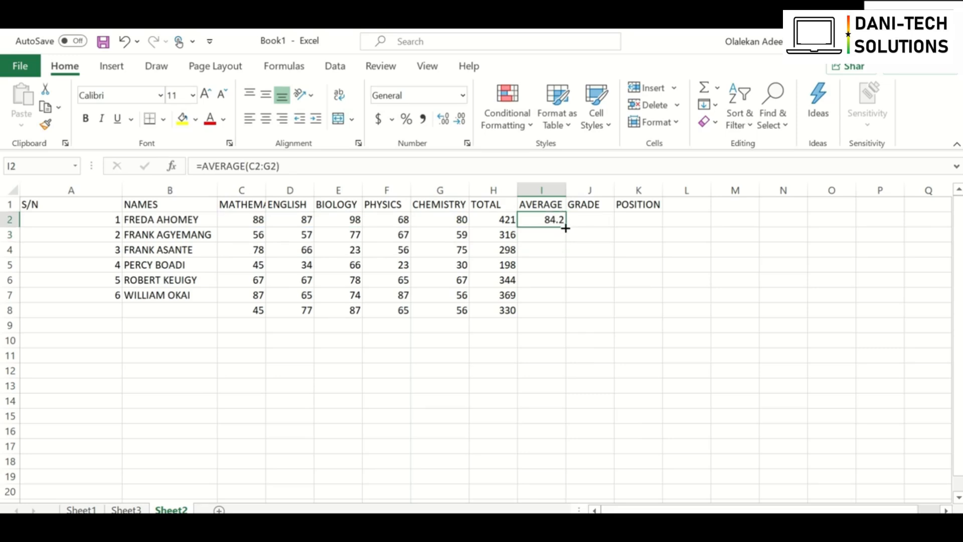
{"action": "double_click", "coordinate": [565, 228]}
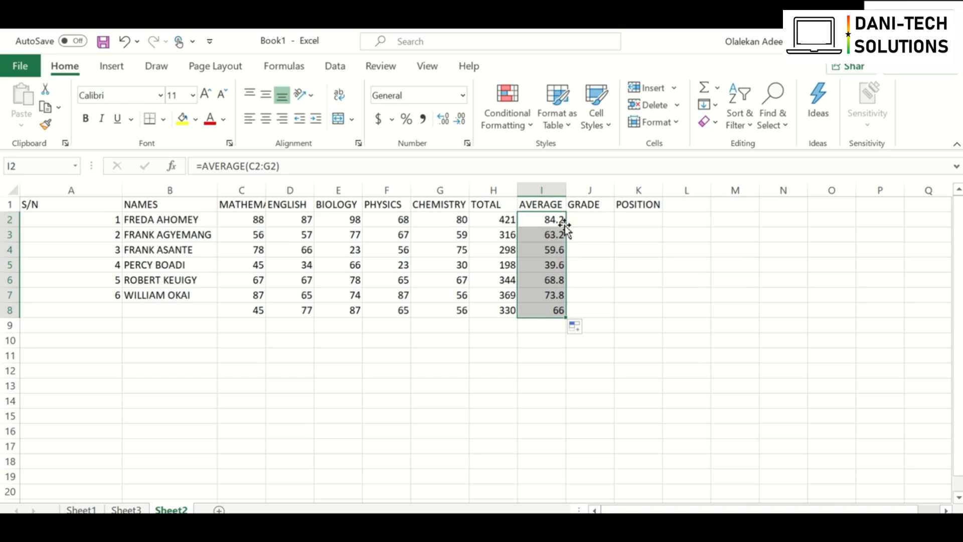
Step: Begin an IF formula in the first GRADE cell, J2, that returns "A" when I2>=70
{"action": "left_click", "coordinate": [595, 219]}
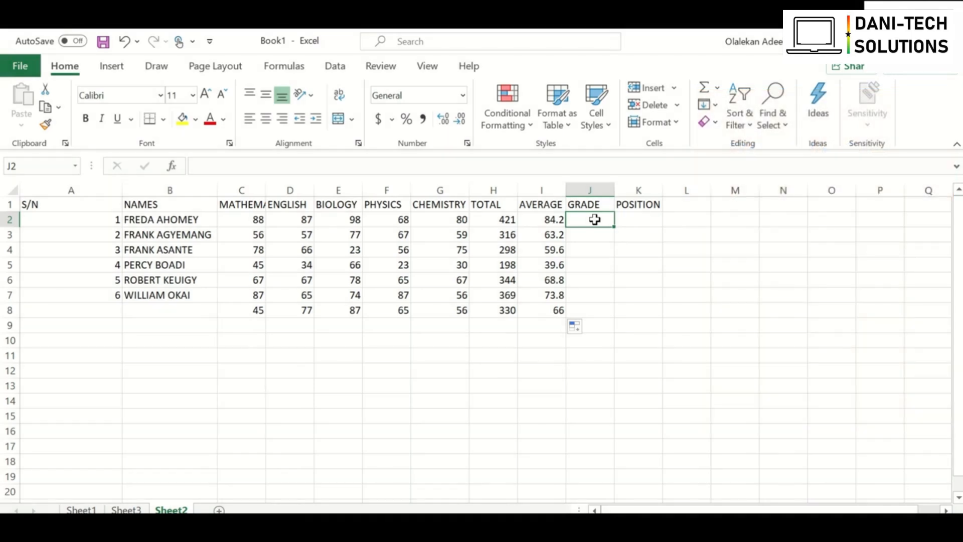
{"action": "type", "text": "="}
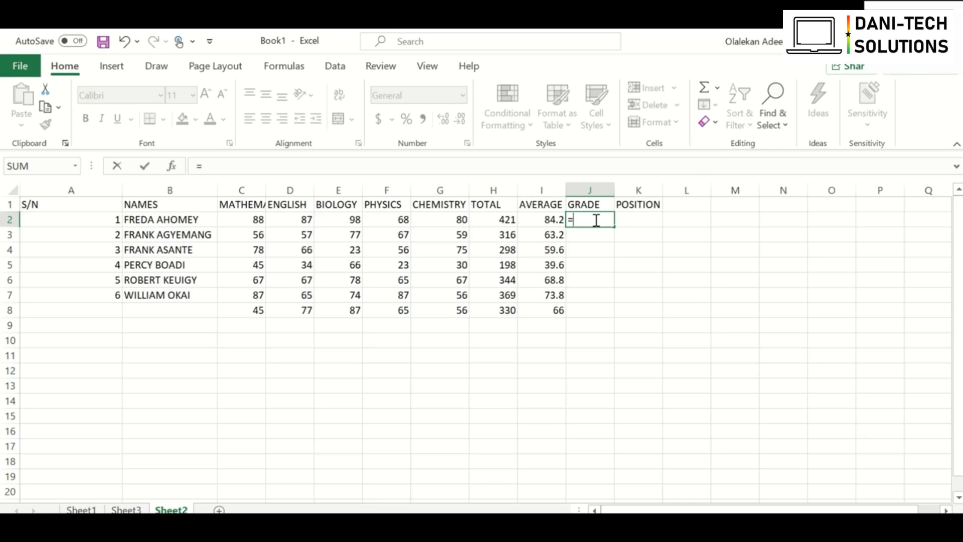
{"action": "type", "text": "IF"}
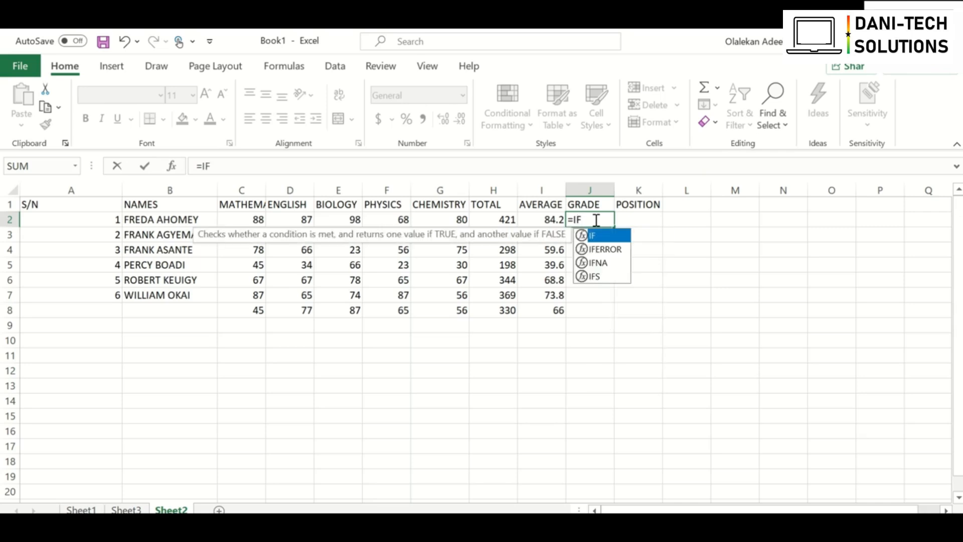
{"action": "type", "text": "("}
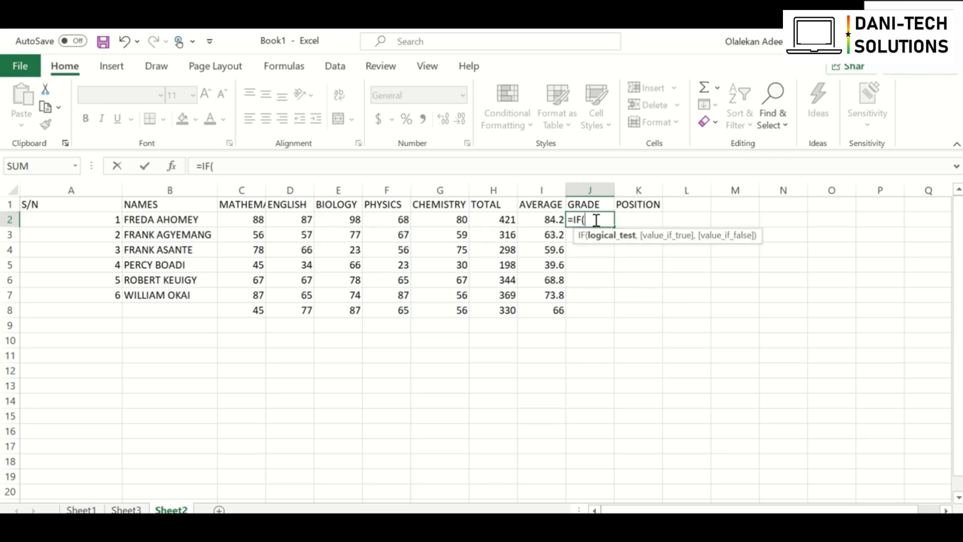
{"action": "type", "text": "I2>="}
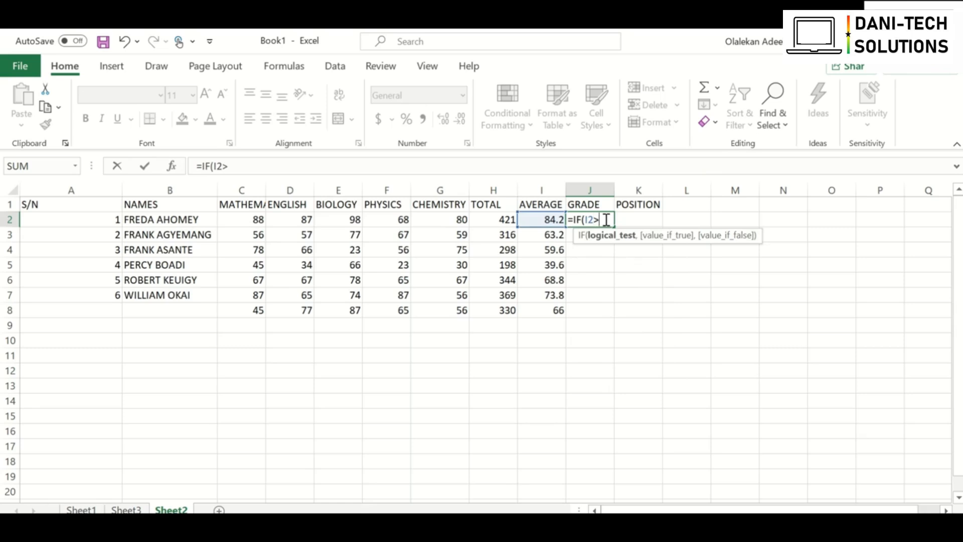
{"action": "type", "text": "70,\"A\""}
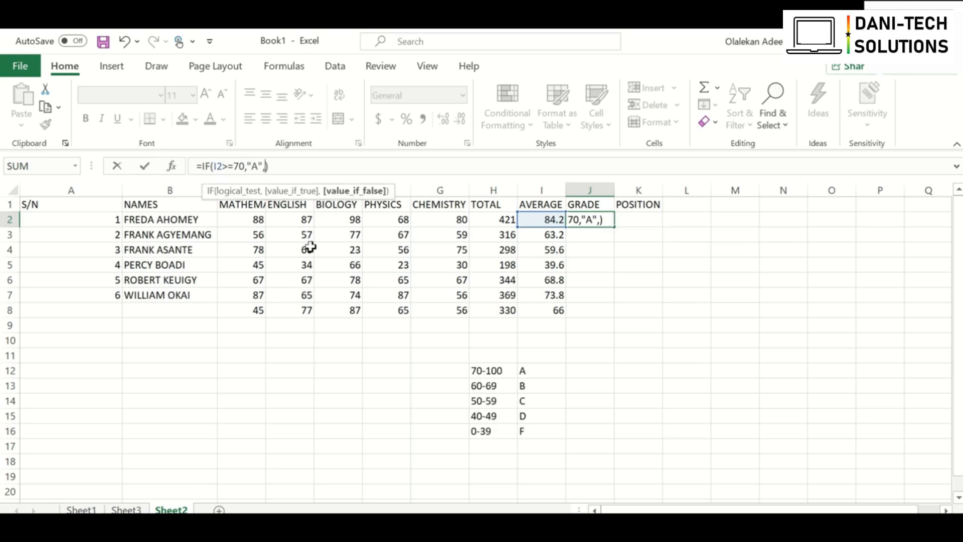
Step: Nest a second IF in the grade formula that returns "B" when I2>=60
{"action": "type", "text": "IF"}
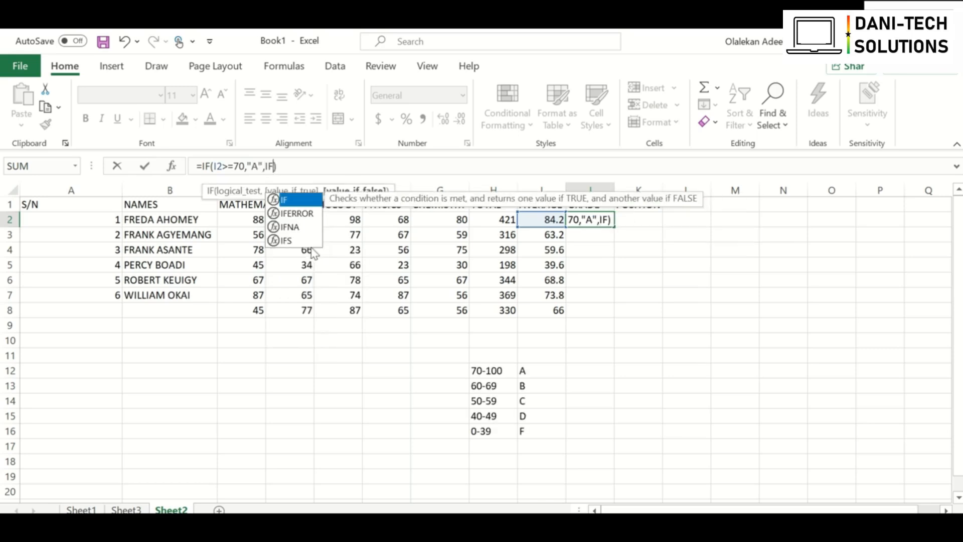
{"action": "key", "text": "Escape"}
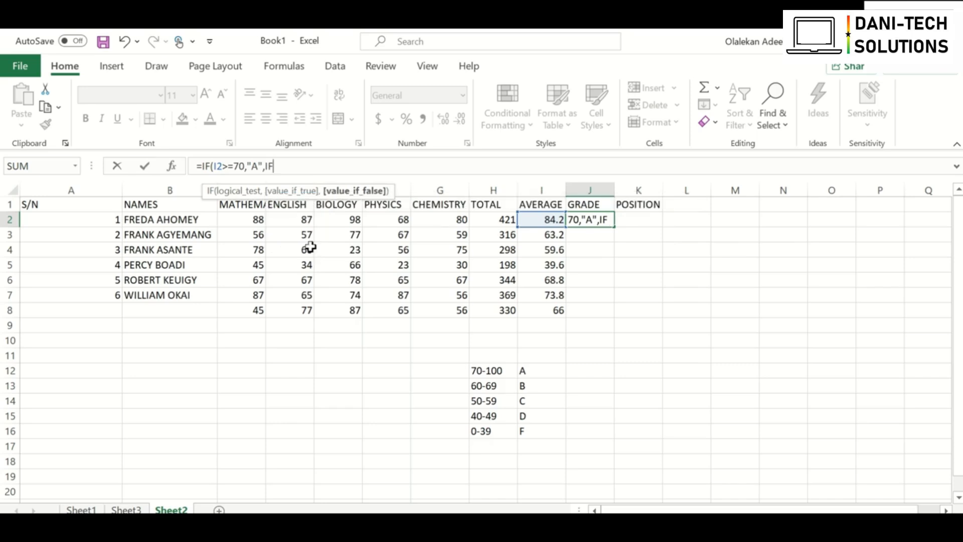
{"action": "type", "text": "("}
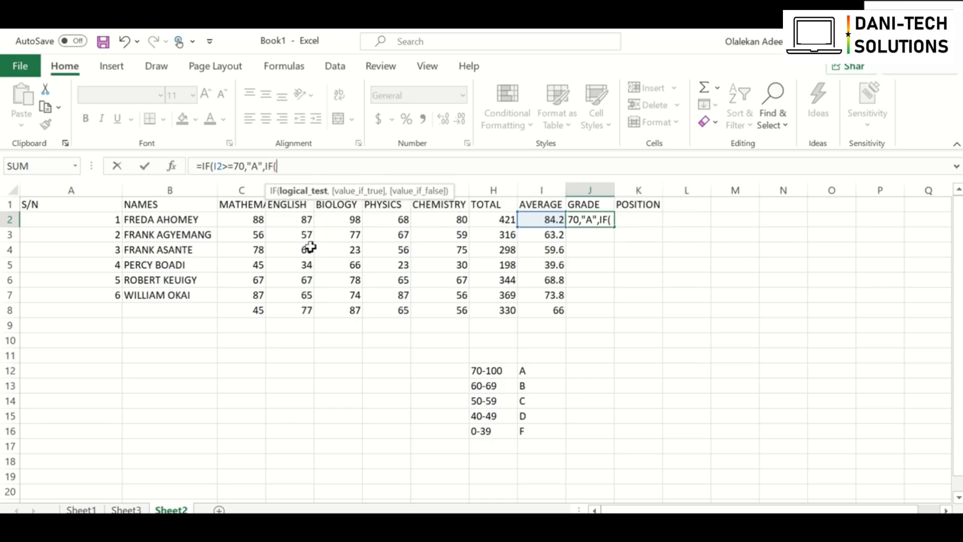
{"action": "type", "text": "I2>="}
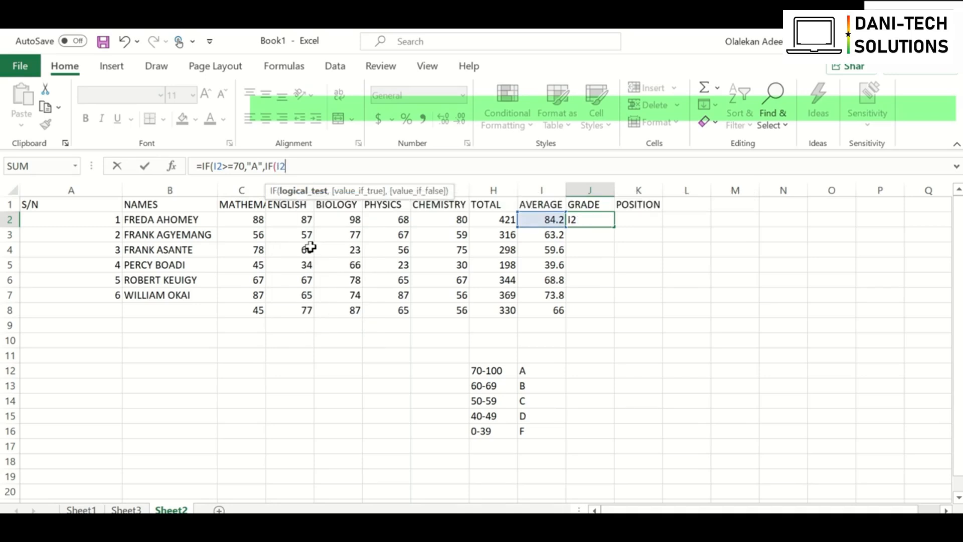
{"action": "type", "text": "60,\"B\","}
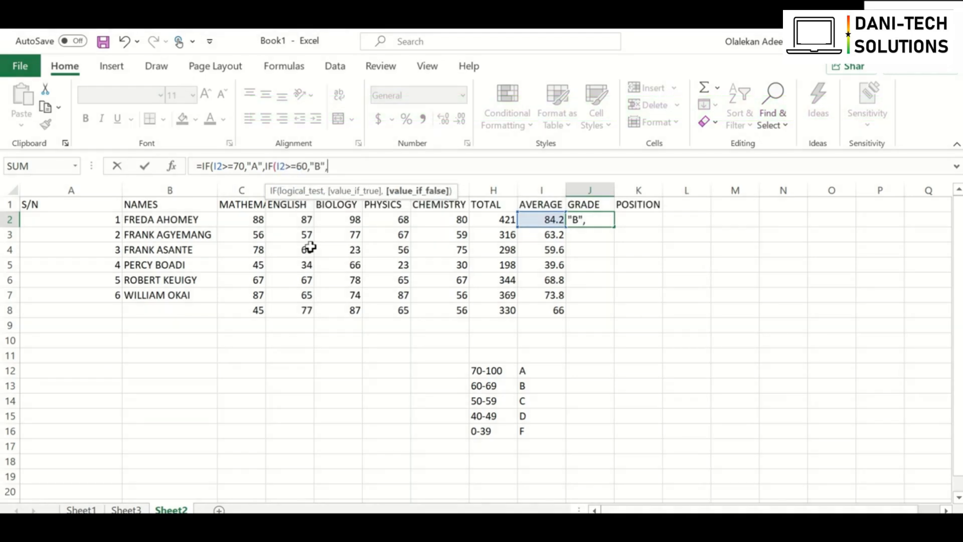
Step: Nest a third IF in the grade formula that returns "C" when I2>=50
{"action": "type", "text": "IF("}
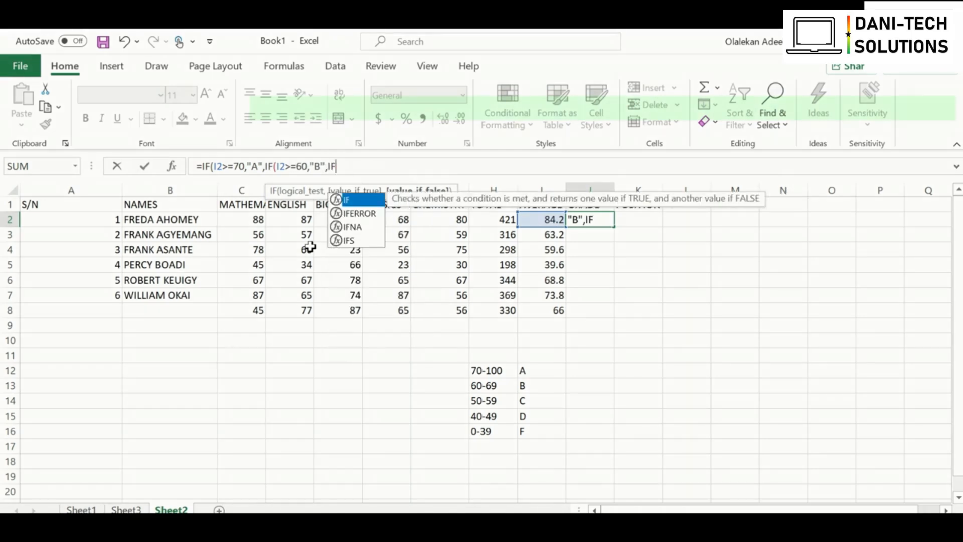
{"action": "type", "text": "I2>="}
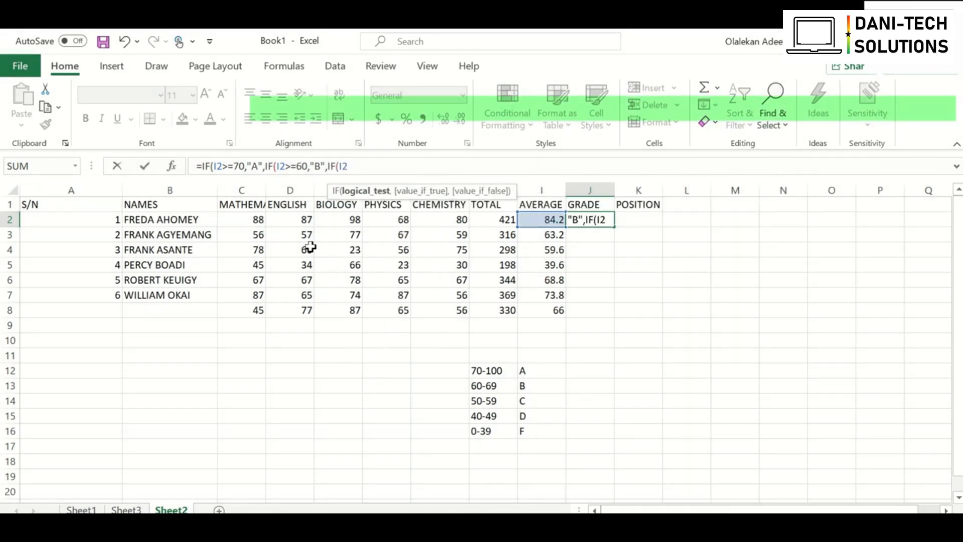
{"action": "type", "text": "50,"}
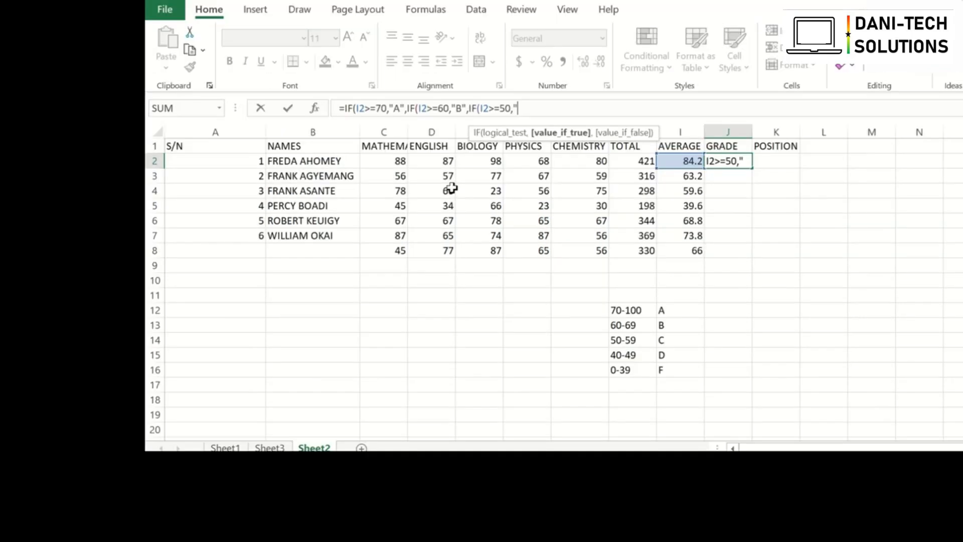
{"action": "type", "text": "\"C\""}
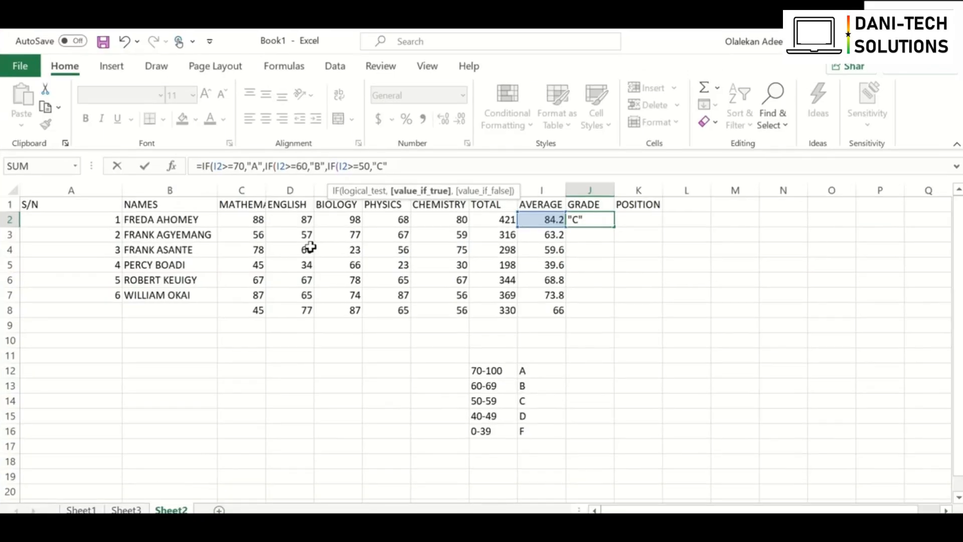
Step: Nest a fourth IF in the grade formula that returns "D" when I2>=40
{"action": "type", "text": ",IF(I2"}
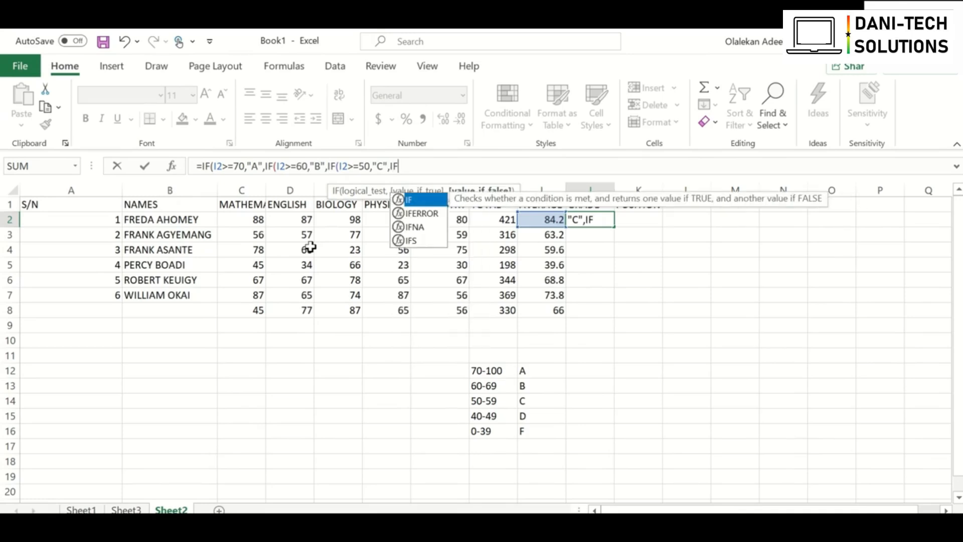
{"action": "type", "text": ">=40,\""}
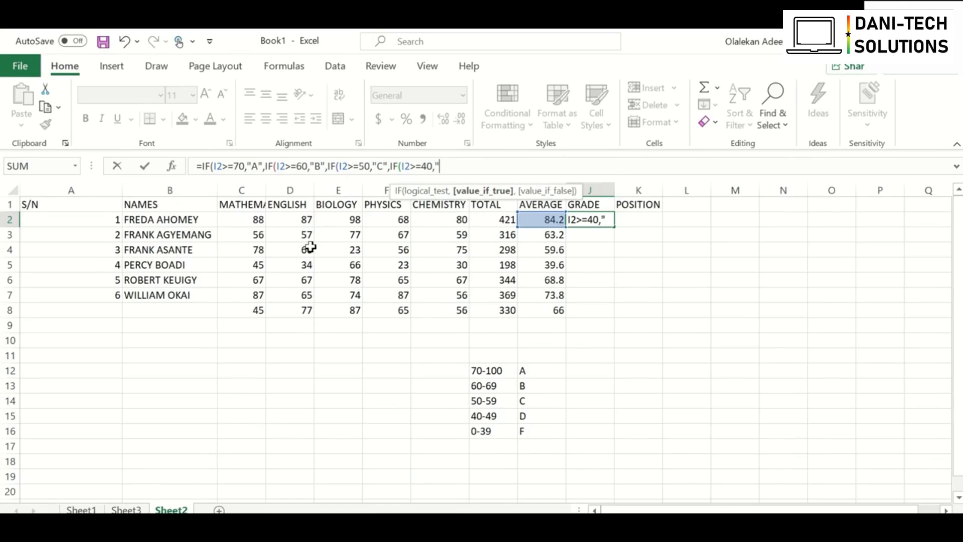
{"action": "type", "text": "D\","}
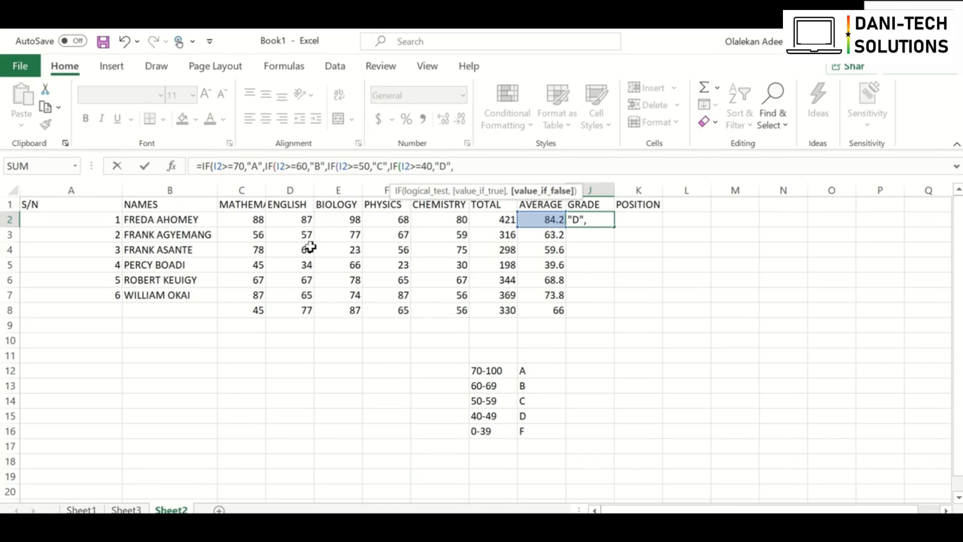
Step: Finish the grade formula with "F" as the fallback value and fill it down the GRADE column to row 8
{"action": "type", "text": "\"F\")))"}
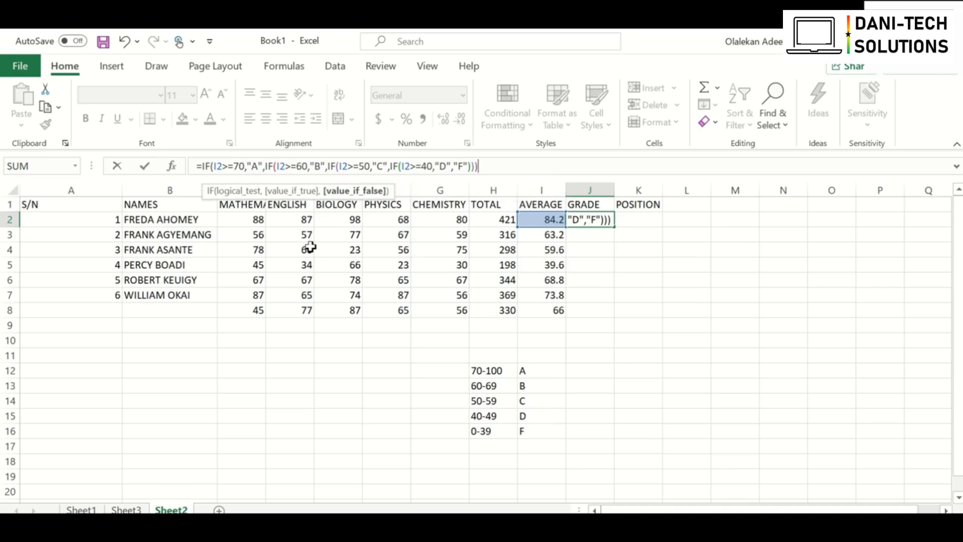
{"action": "type", "text": ")"}
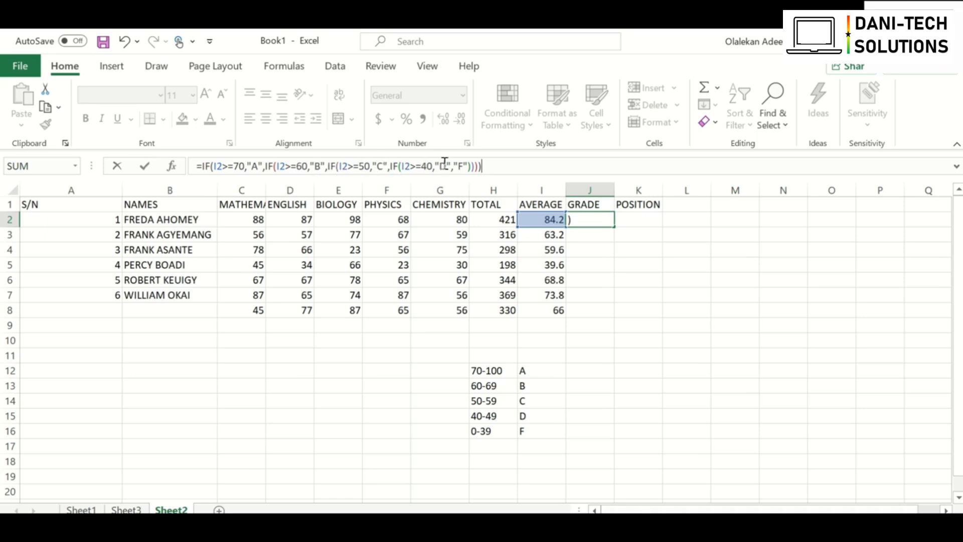
{"action": "key", "text": "Return"}
{"action": "left_click", "coordinate": [598, 215]}
{"action": "double_click", "coordinate": [612, 226]}
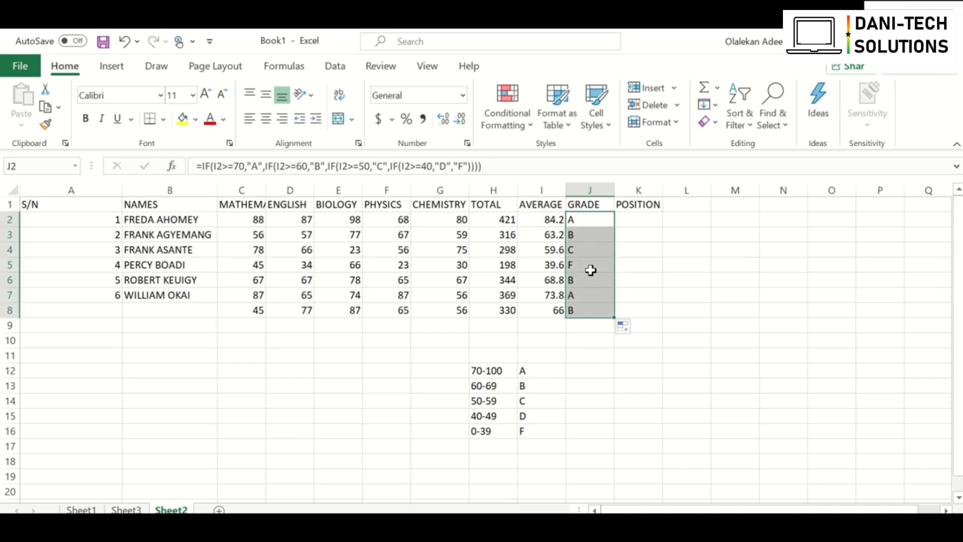
Step: Enter =RANK(I2,$I$2:$I$8) in the first POSITION cell, K2, and fill the formula down to row 8
{"action": "left_click", "coordinate": [638, 220]}
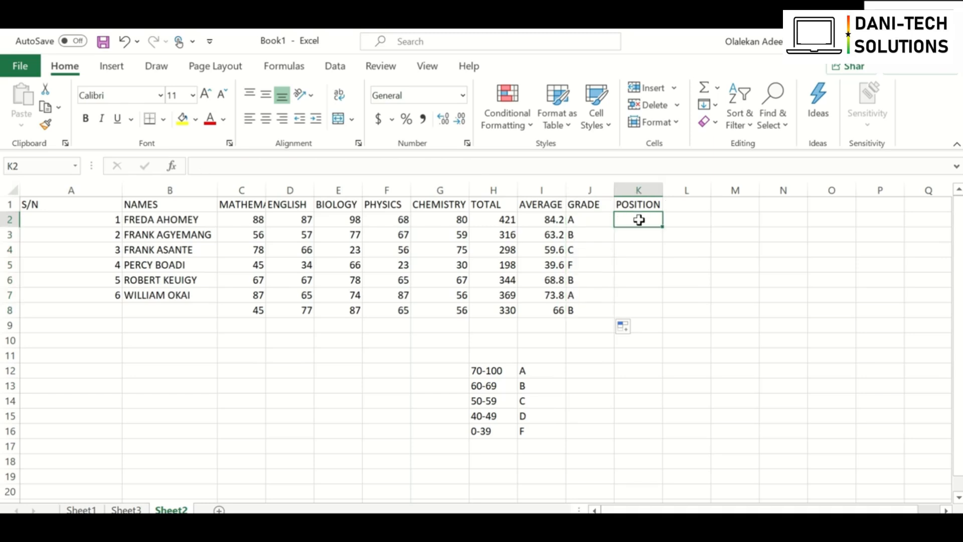
{"action": "type", "text": "=RAN"}
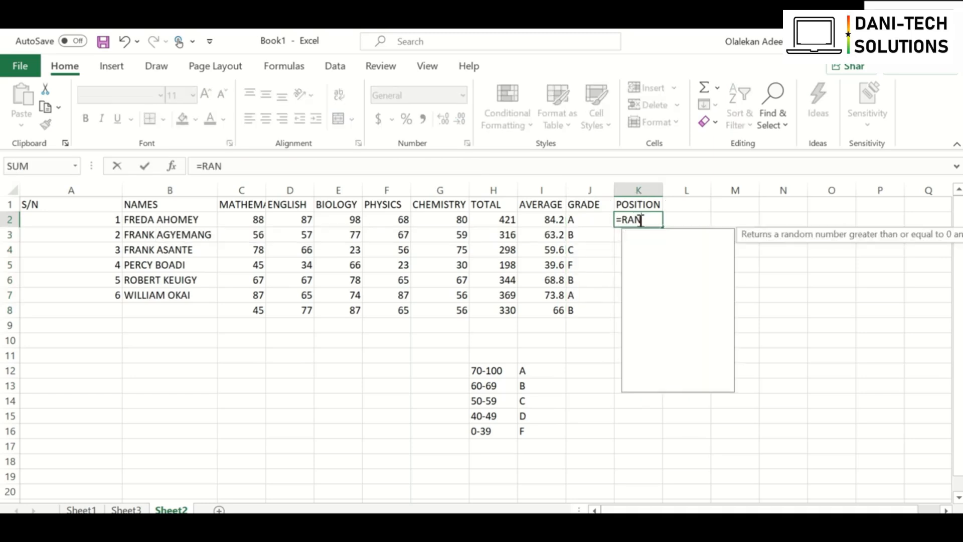
{"action": "type", "text": "K(I2,"}
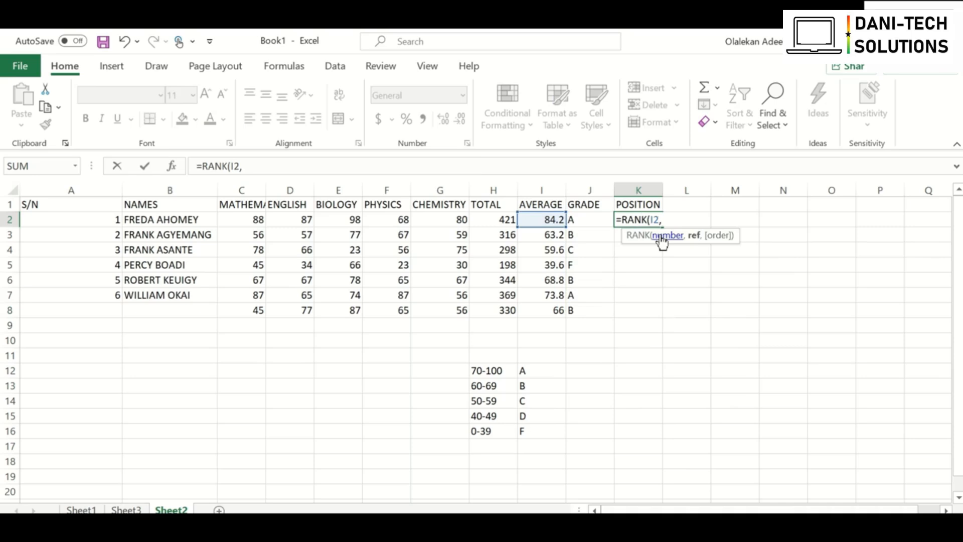
{"action": "type", "text": "$I$2"}
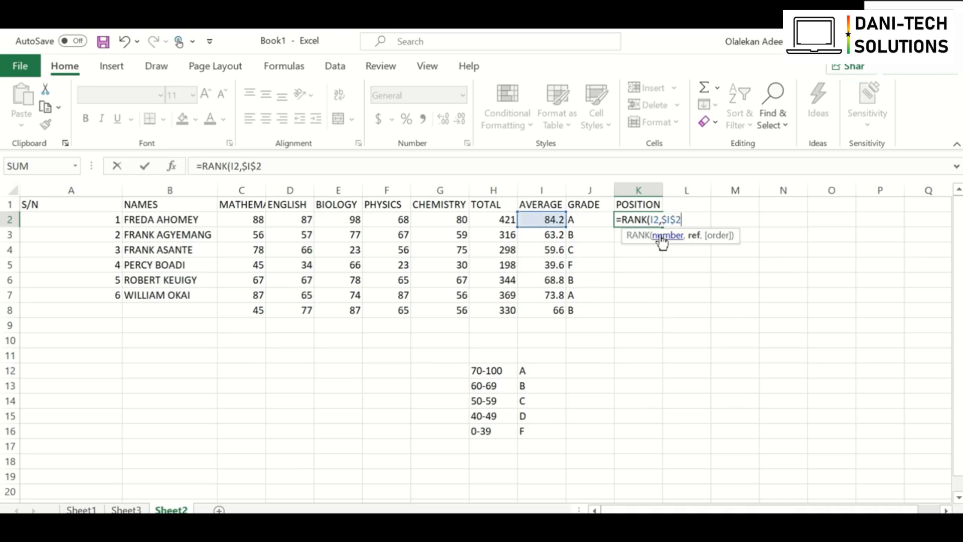
{"action": "type", "text": ":$I$8"}
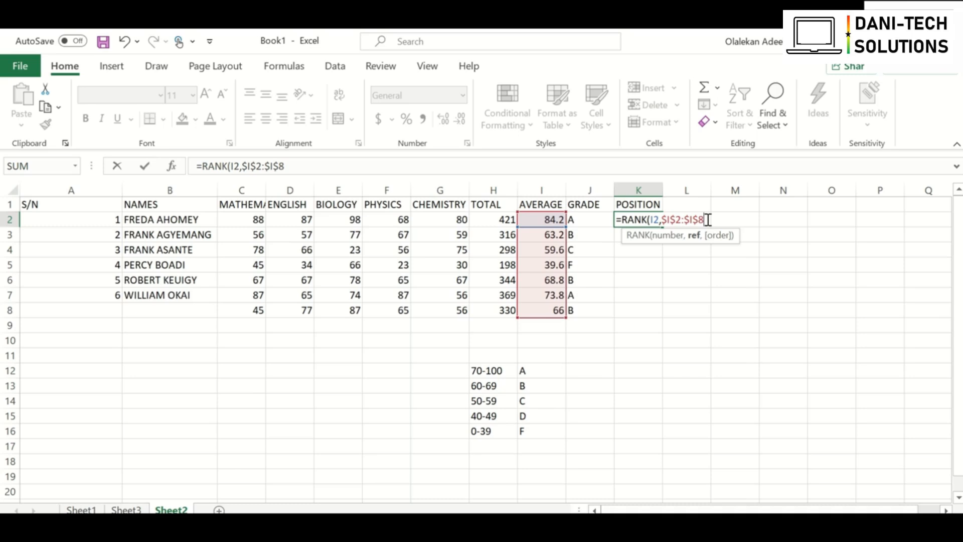
{"action": "type", "text": ")"}
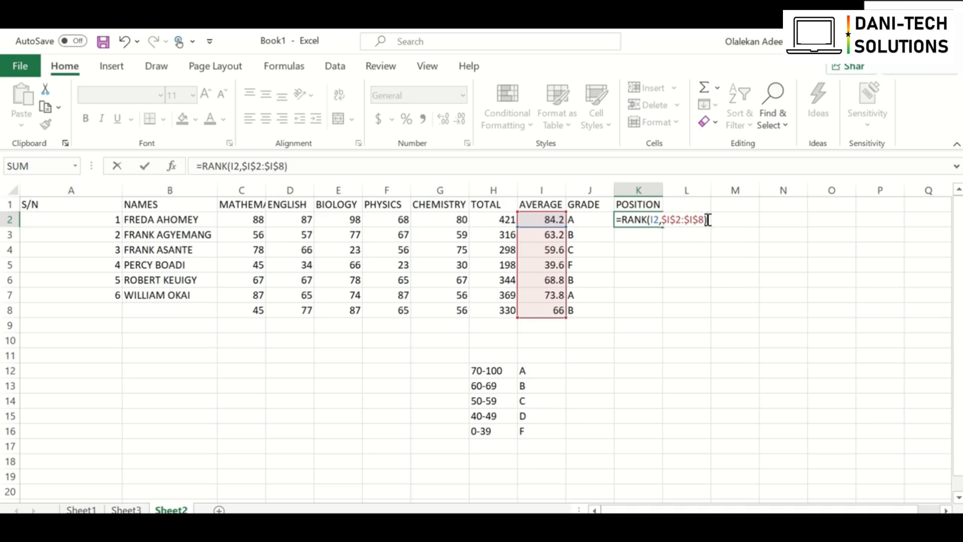
{"action": "key", "text": "Return"}
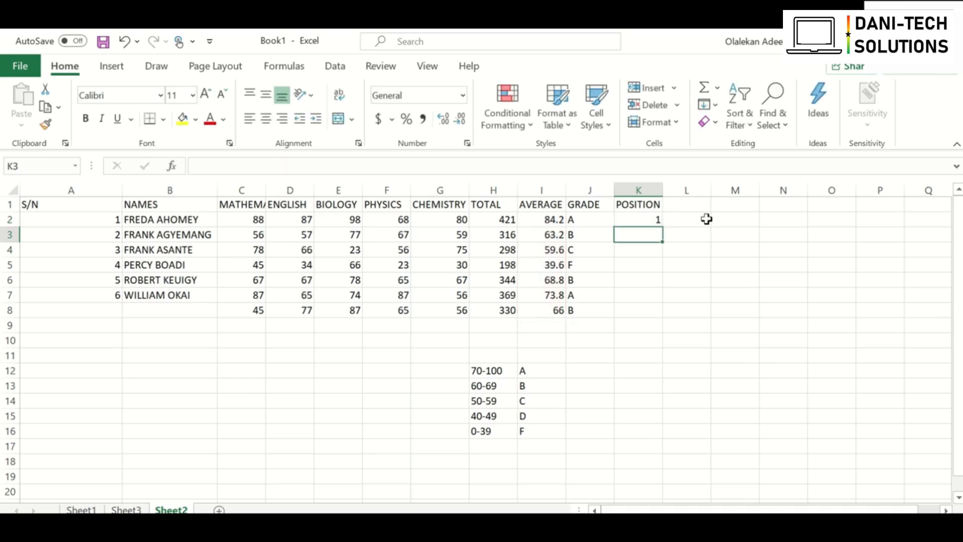
{"action": "left_click", "coordinate": [655, 222]}
{"action": "double_click", "coordinate": [662, 226]}
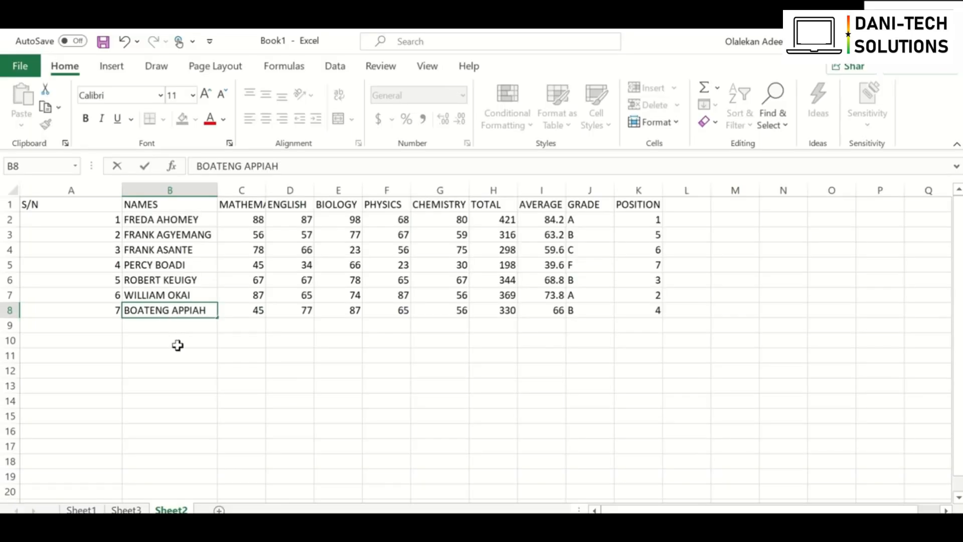
Step: Insert a clustered column chart of B1:G8 with the subjects as categories and place it below the results table
{"action": "left_click", "coordinate": [179, 356]}
{"action": "left_click_drag", "start_coordinate": [135, 203], "coordinate": [431, 311]}
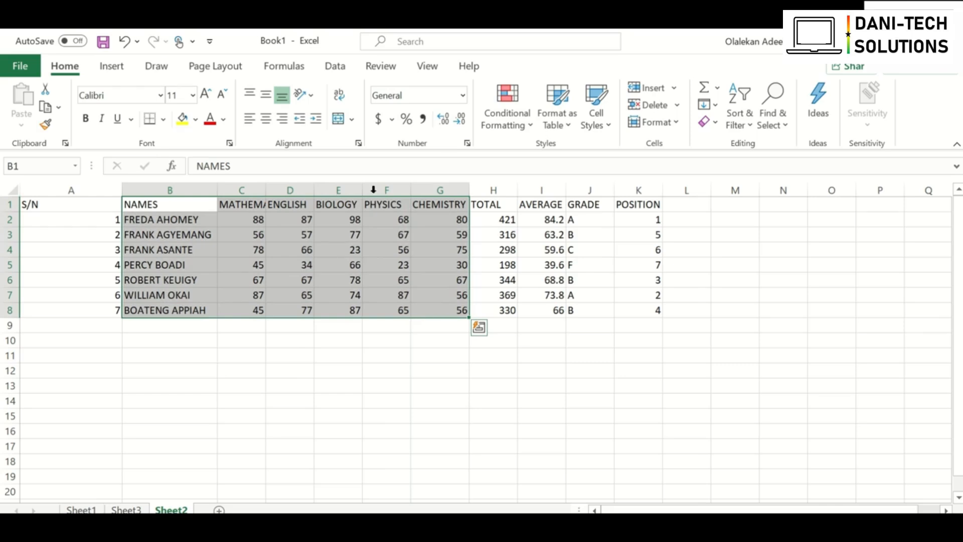
{"action": "left_click", "coordinate": [116, 74]}
{"action": "left_click", "coordinate": [354, 120]}
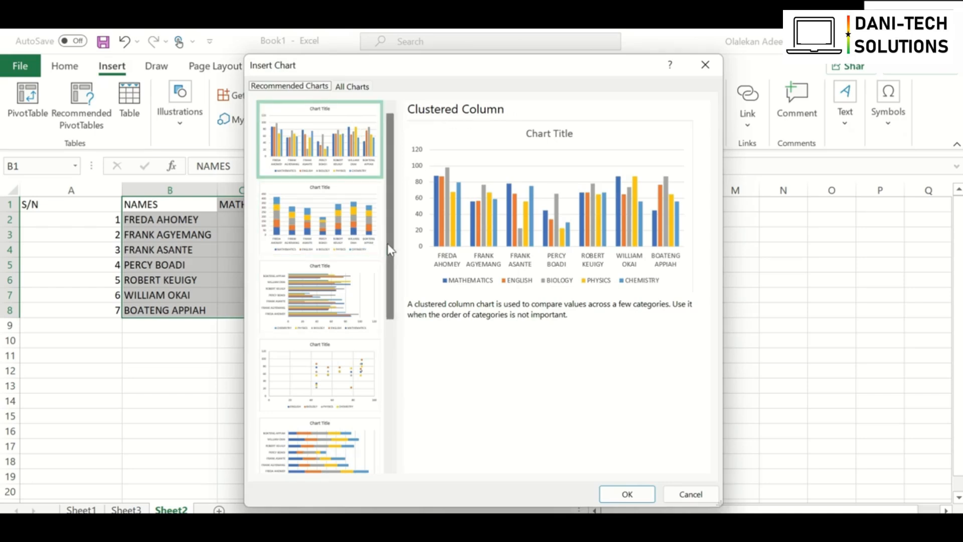
{"action": "scroll", "coordinate": [387, 244], "scroll_direction": "down", "scroll_amount": 5}
{"action": "left_click", "coordinate": [331, 280]}
{"action": "left_click", "coordinate": [627, 494]}
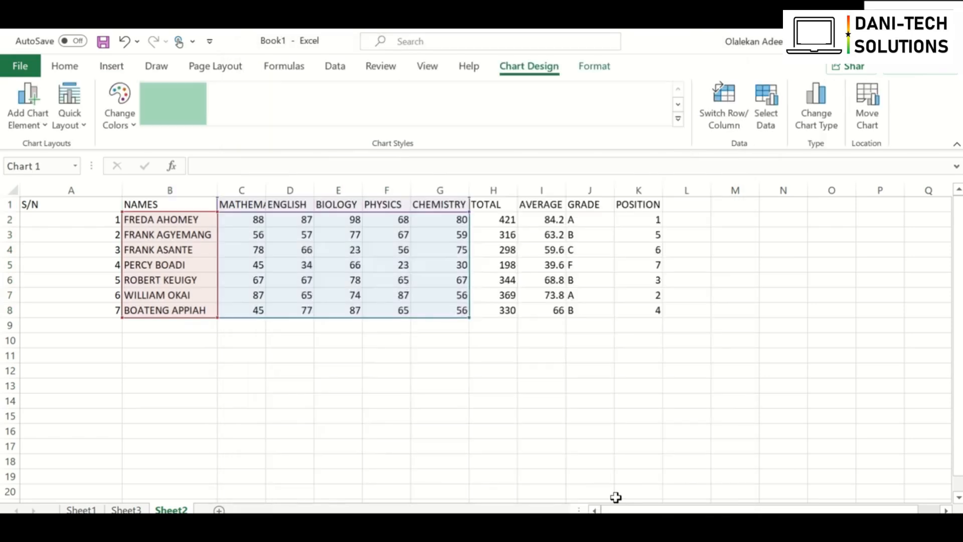
{"action": "left_click_drag", "start_coordinate": [565, 279], "coordinate": [539, 356]}
Step: Change the chart title to "Exam Chart" and close the title formatting options
{"action": "double_click", "coordinate": [491, 335]}
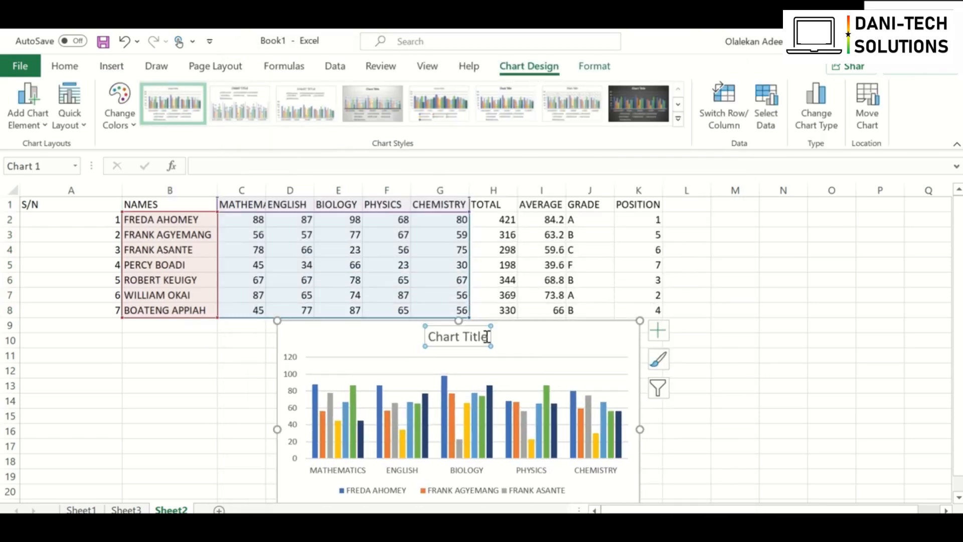
{"action": "left_click_drag", "start_coordinate": [490, 335], "coordinate": [424, 339]}
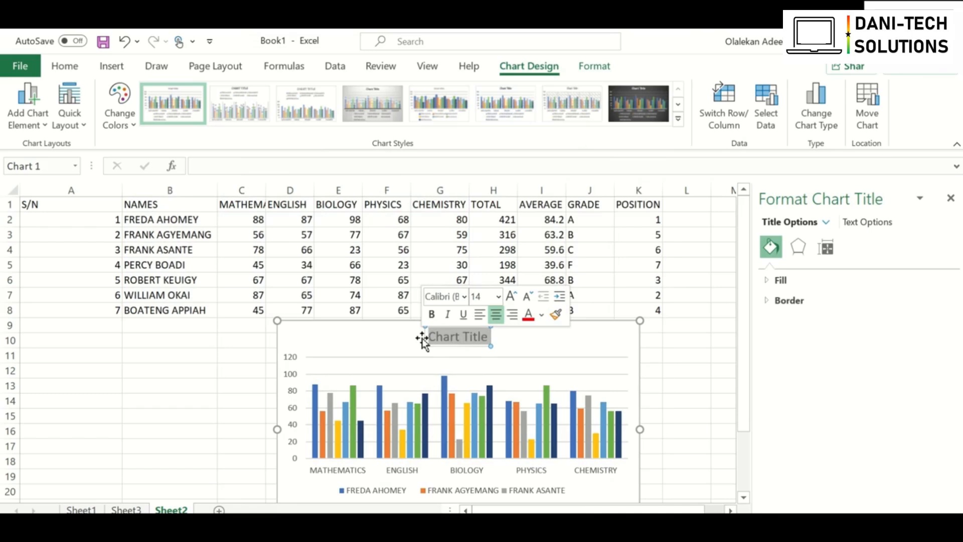
{"action": "type", "text": "Ex"}
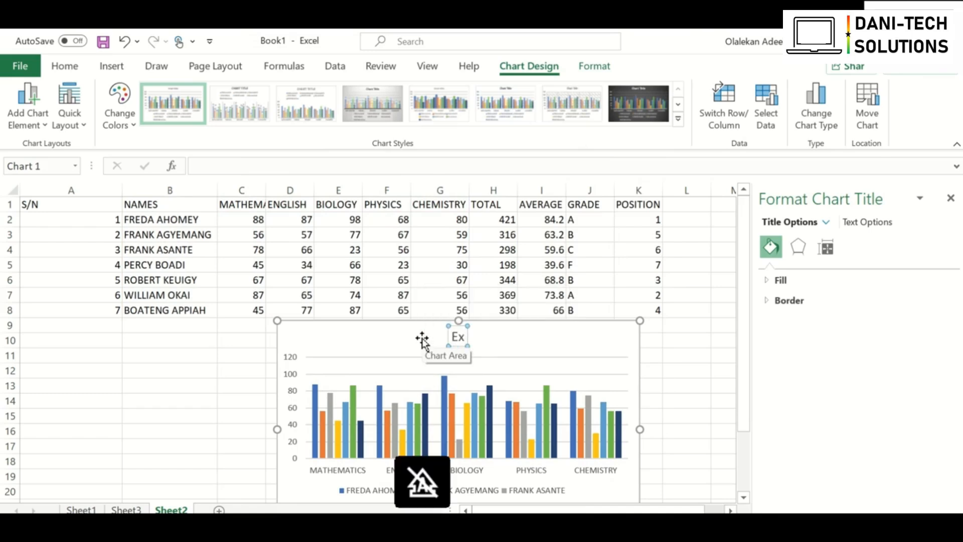
{"action": "type", "text": "am Chart"}
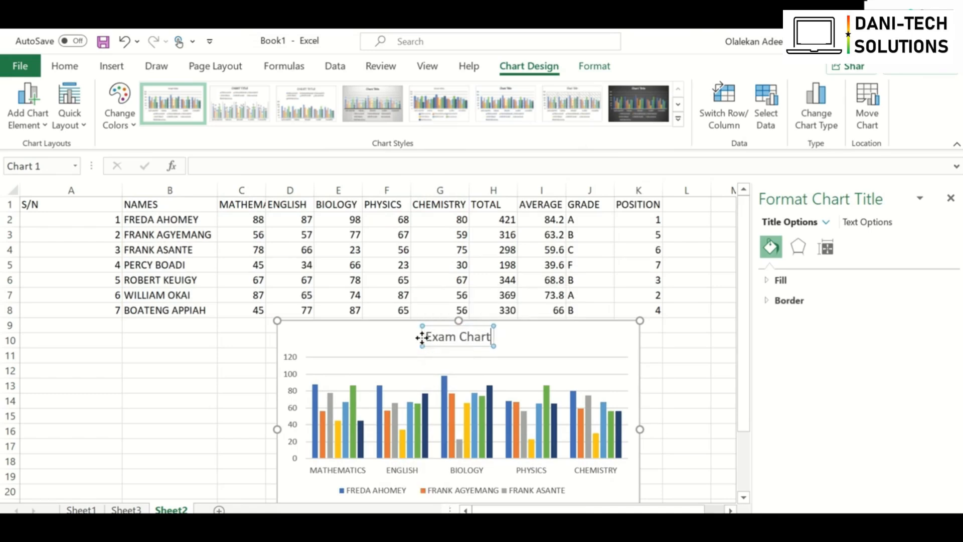
{"action": "left_click", "coordinate": [686, 370]}
{"action": "left_click", "coordinate": [950, 198]}
Step: Move the chart's plot area down and stretch its upper edge back up to make the plot taller
{"action": "left_click_drag", "start_coordinate": [567, 358], "coordinate": [569, 385]}
{"action": "left_click_drag", "start_coordinate": [470, 383], "coordinate": [470, 357]}
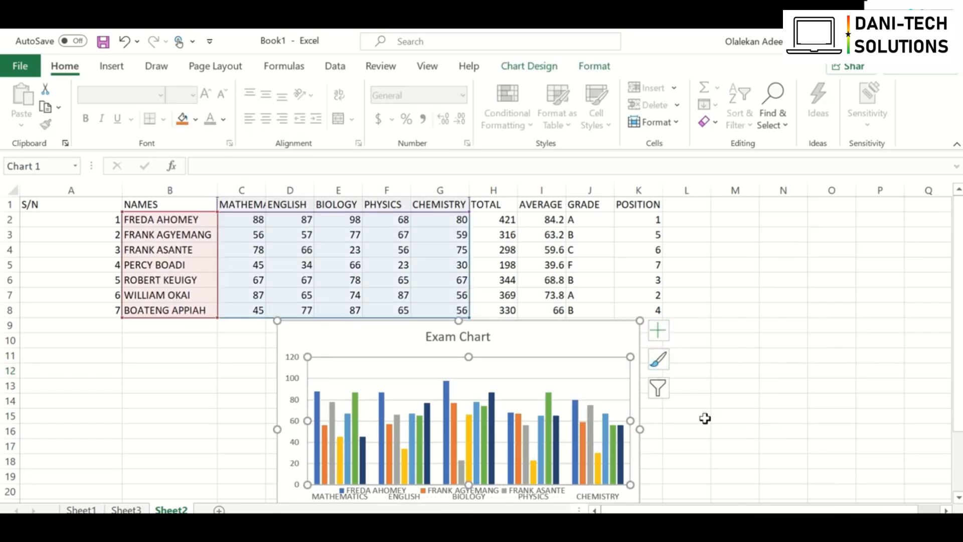